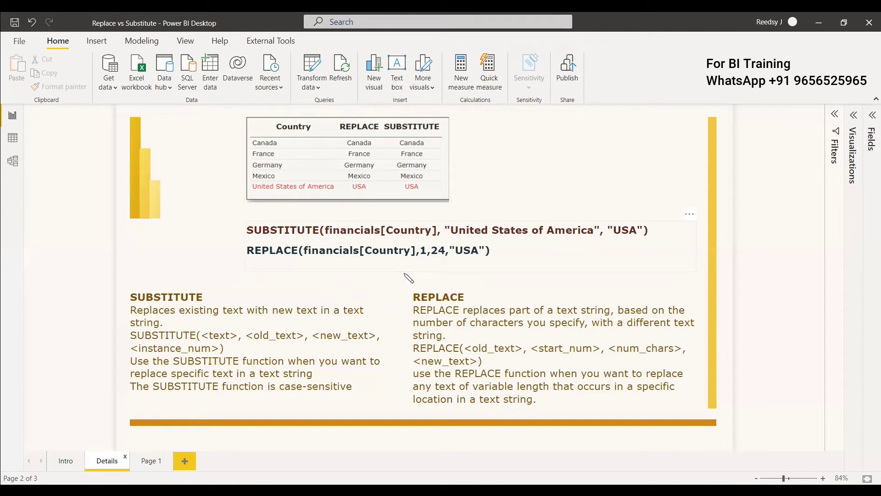
# On Page 1, select the Country table visual and switch to Data view to show the financials rows
pyautogui.click(151, 461)
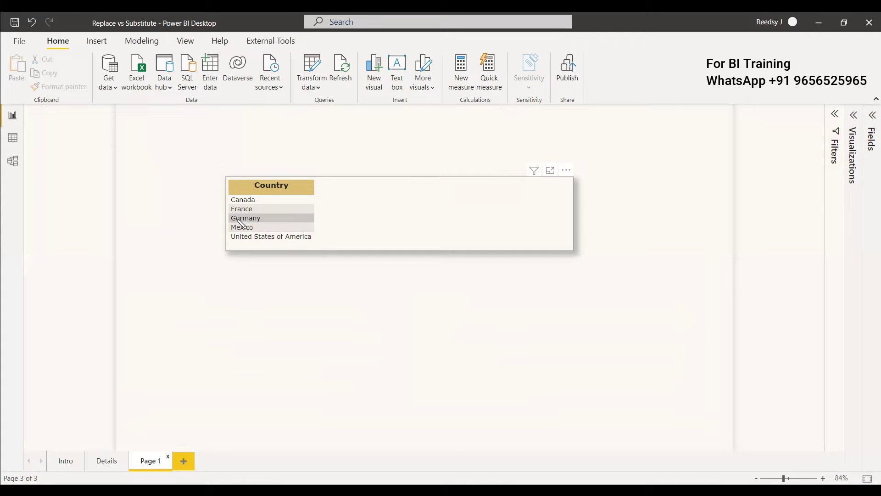
pyautogui.click(468, 219)
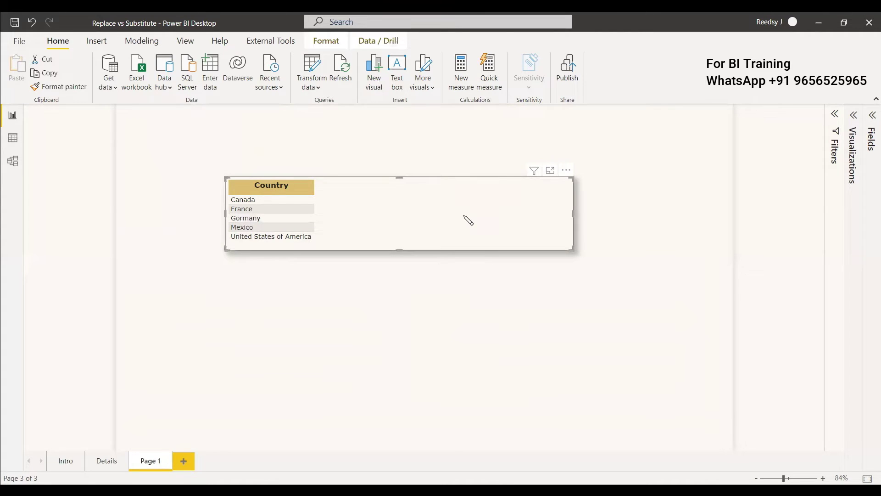
pyautogui.click(13, 140)
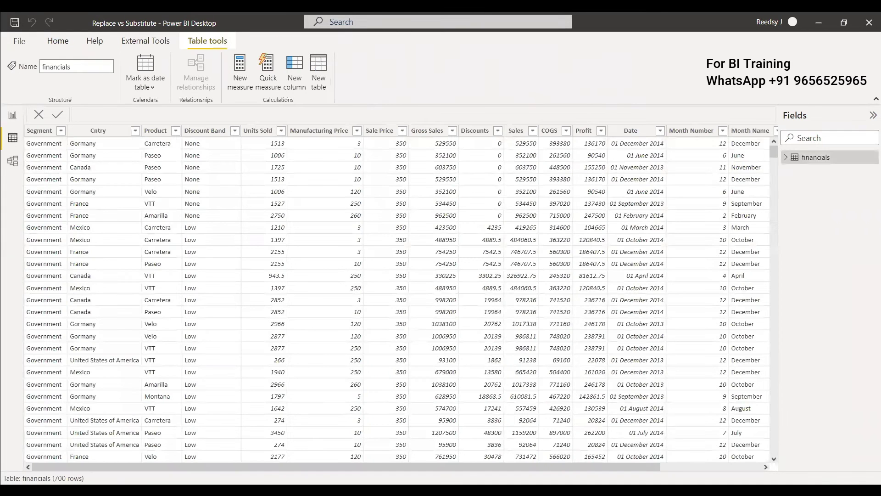
# Add a calculated column Substitute Ctry = SUBSTITUTE(financials[Country], "Gormany", "Germany")
pyautogui.click(738, 468)
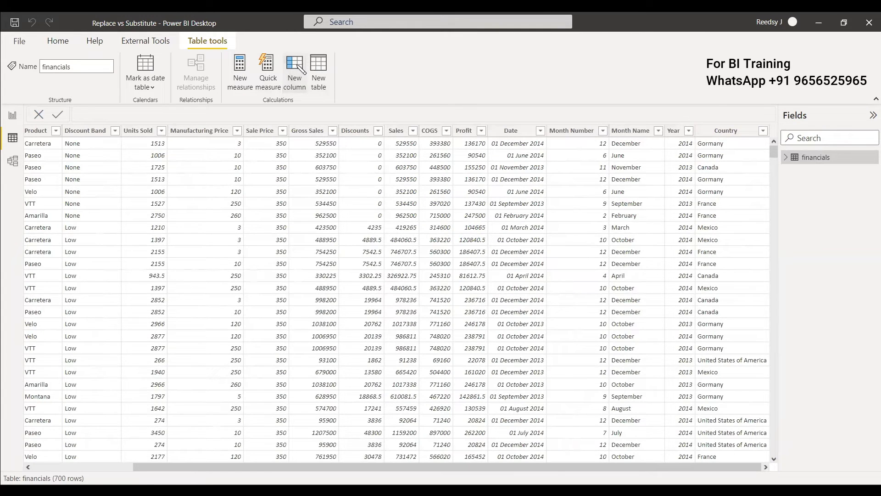
pyautogui.click(294, 74)
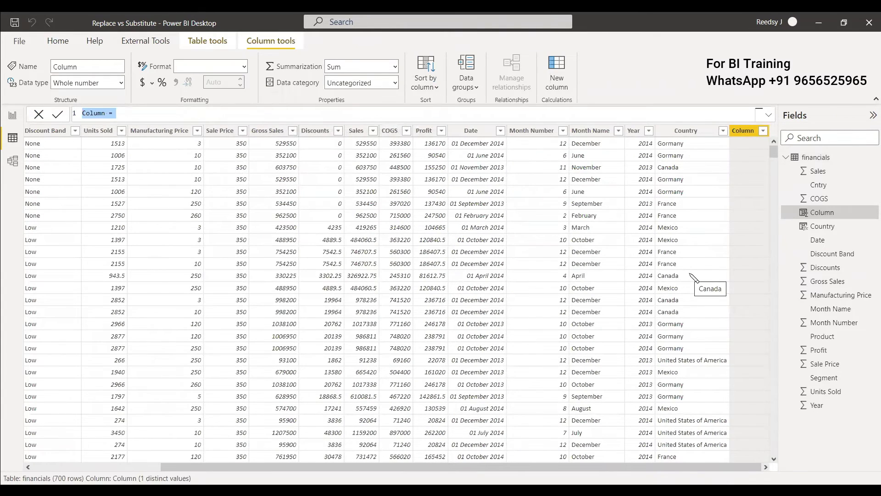
pyautogui.write('Substitute Ctry')
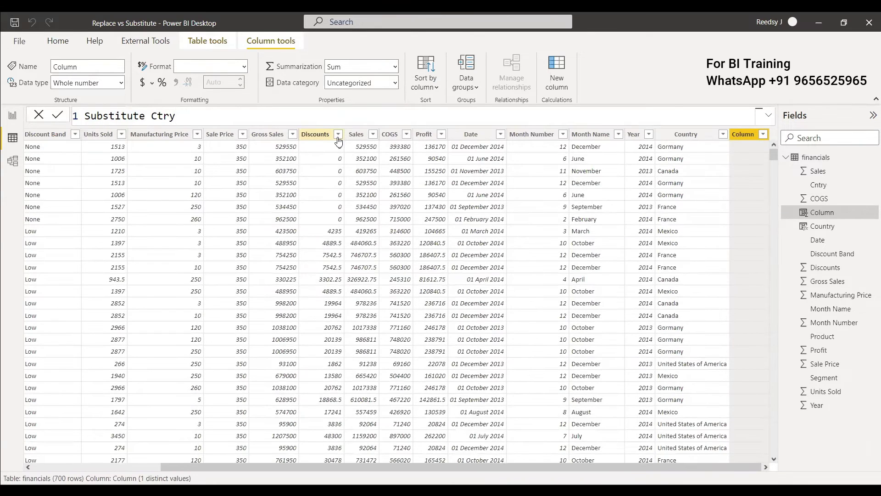
pyautogui.write(' = SUBSTITUTE(')
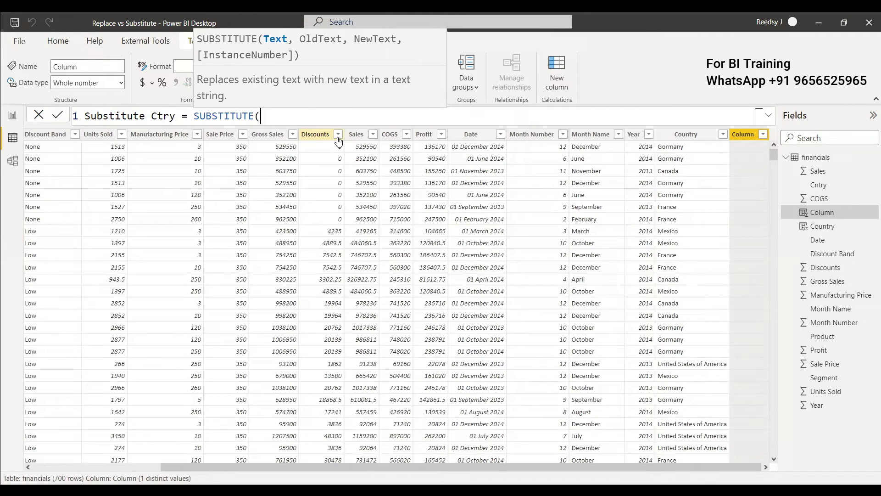
pyautogui.write('financials[Country],')
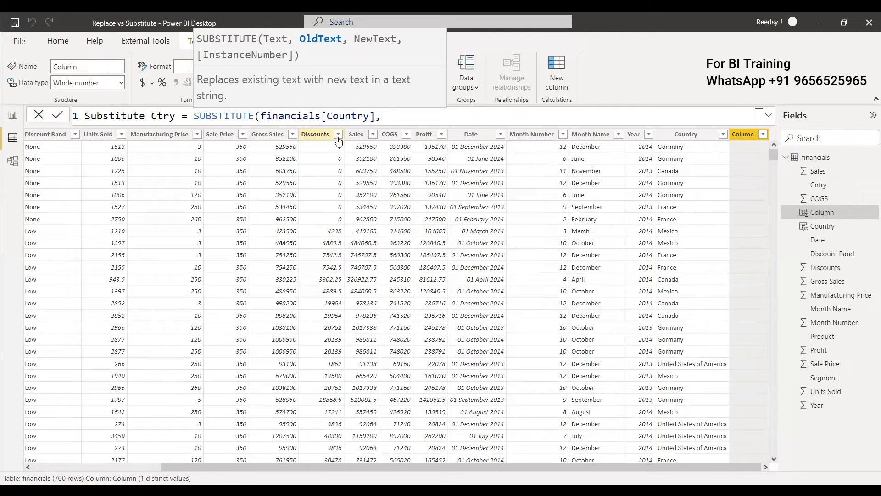
pyautogui.write(' "Gormany", "Ger')
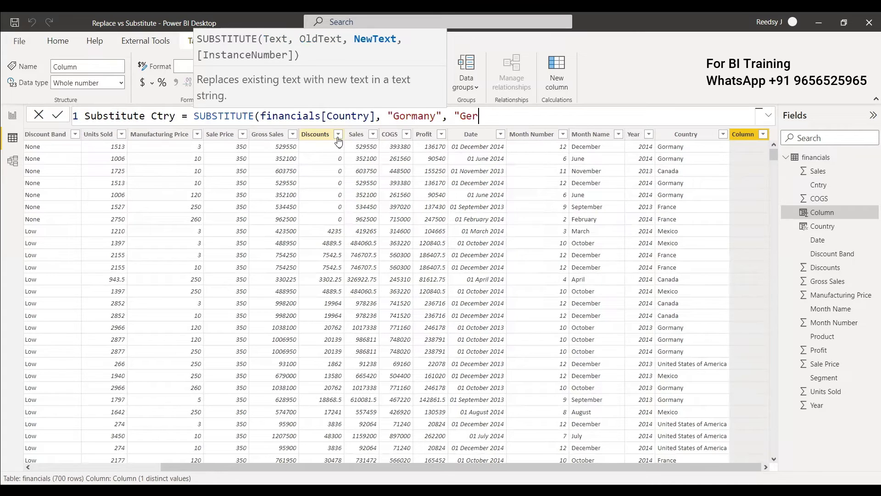
pyautogui.write('many")')
pyautogui.press('Return')
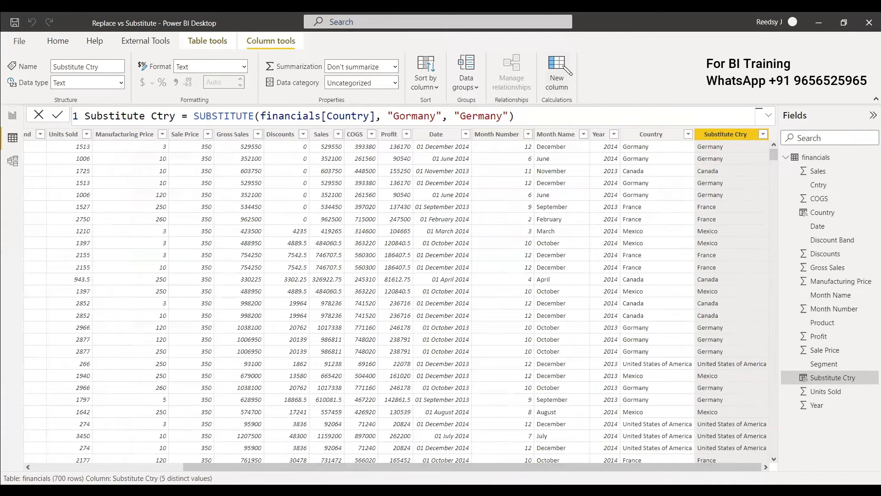
# Add a calculated column Replace Ctry = REPLACE(financials[Country],1,2,"Ge")
pyautogui.click(557, 69)
pyautogui.write('Replace')
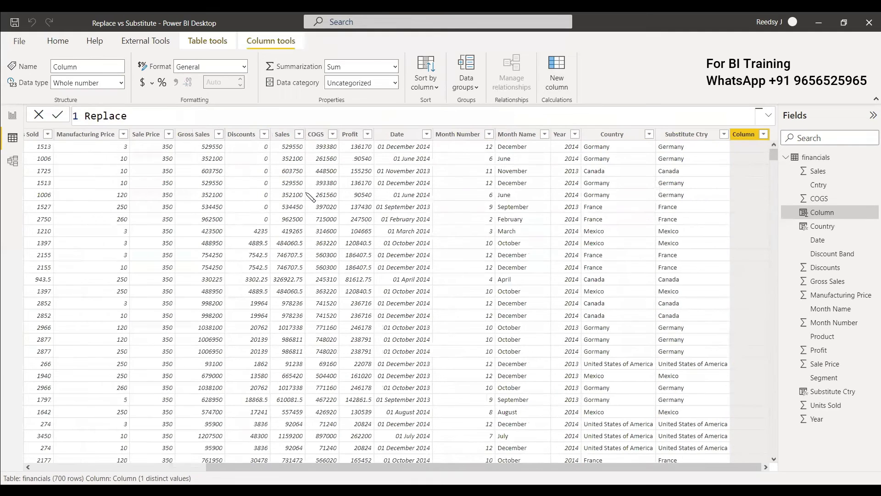
pyautogui.write(' Ctry  = repl')
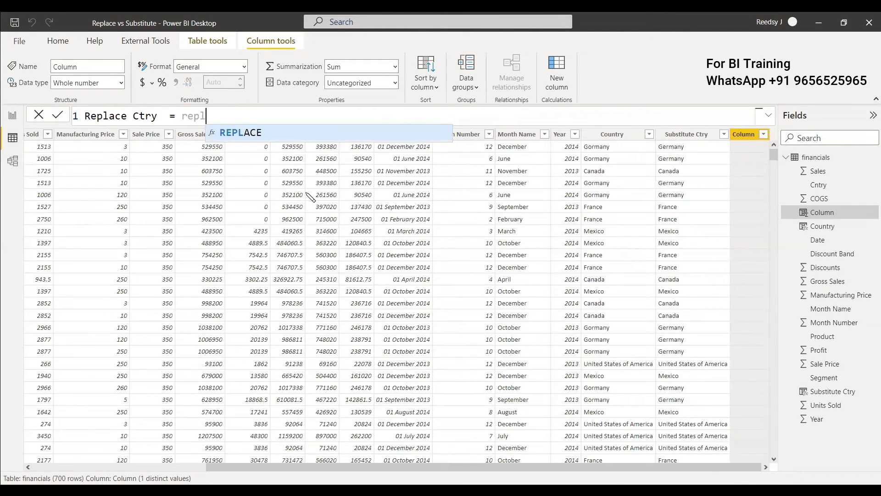
pyautogui.press('Tab')
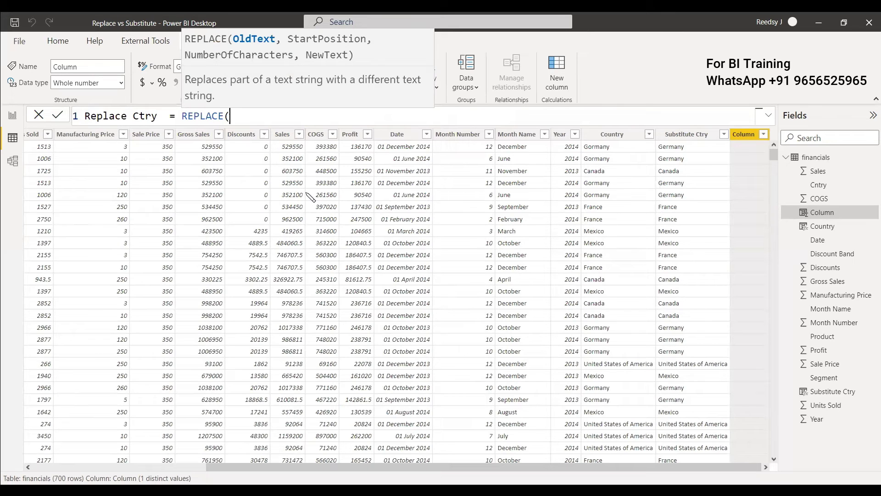
pyautogui.write('financials[Country],1,')
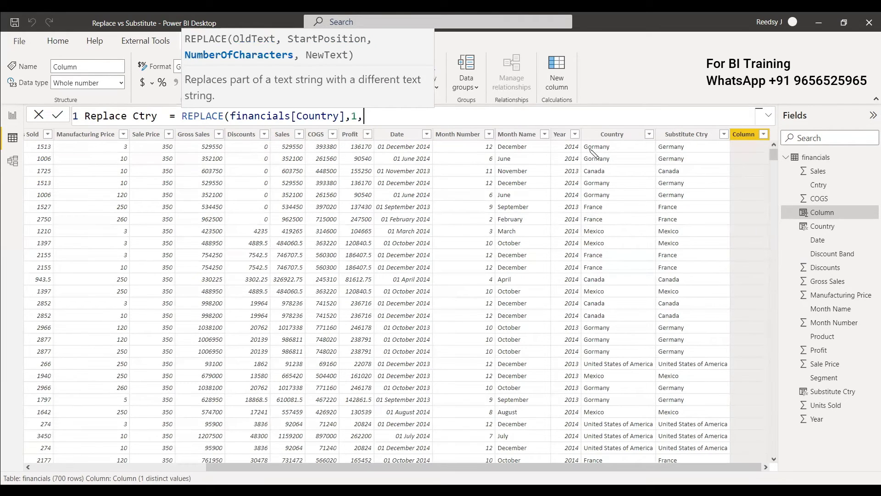
pyautogui.write('2,')
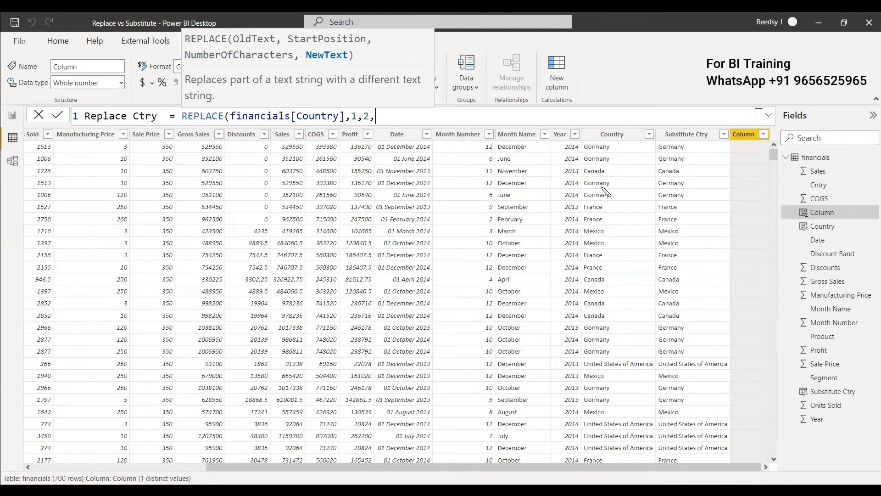
pyautogui.write('"Ge")')
pyautogui.press('Return')
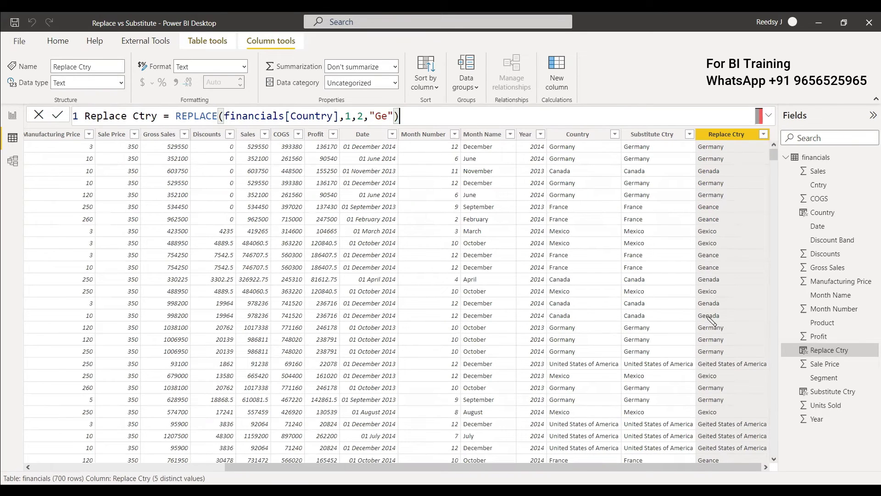
# Wrap the Replace Ctry formula in IF(financials[Country]="Gormany", …, financials[Country])
pyautogui.click(177, 115)
pyautogui.press('Tab')
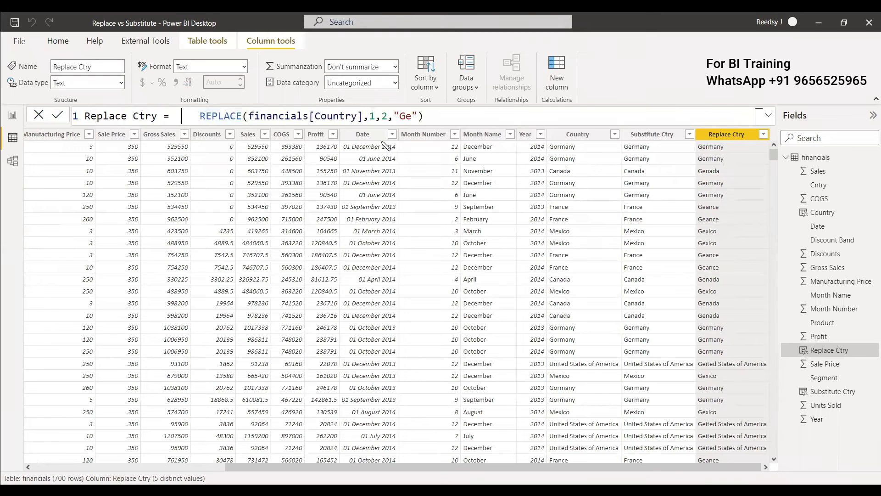
pyautogui.write('If(financials[Country]="G')
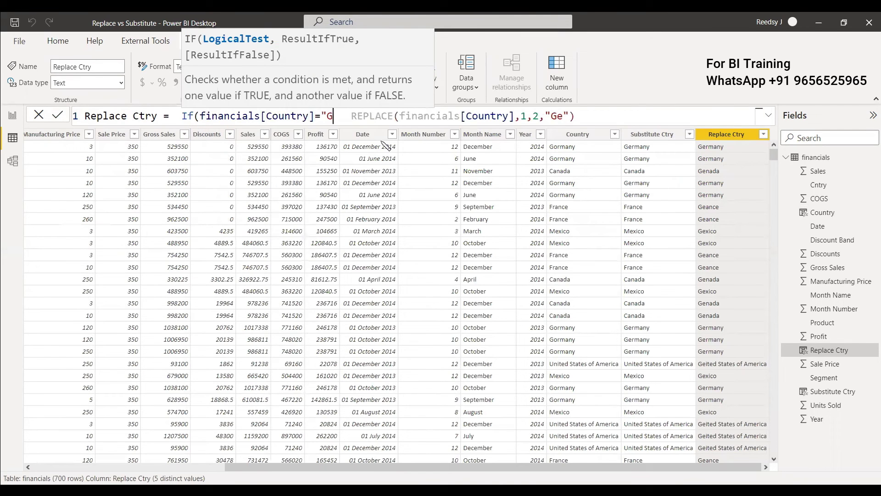
pyautogui.write('ormany",')
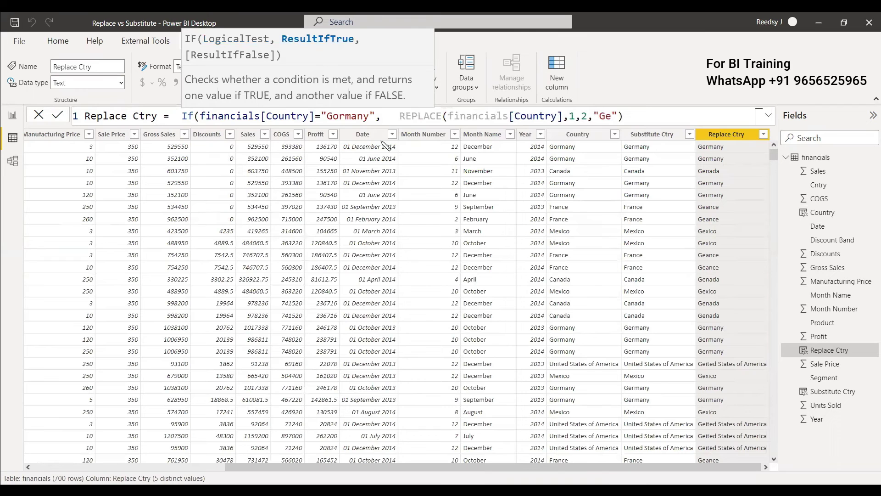
pyautogui.click(664, 121)
pyautogui.write(',')
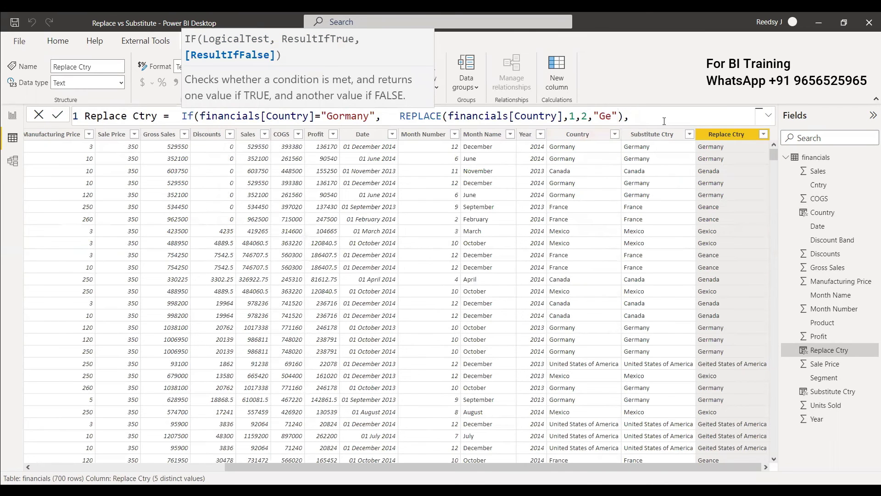
pyautogui.write(' count')
pyautogui.press('Down')
pyautogui.press('Down')
pyautogui.press('Down')
pyautogui.press('Down')
pyautogui.press('Down')
pyautogui.press('Down')
pyautogui.press('Down')
pyautogui.press('Down')
pyautogui.press('Tab')
pyautogui.write(')')
pyautogui.press('Return')
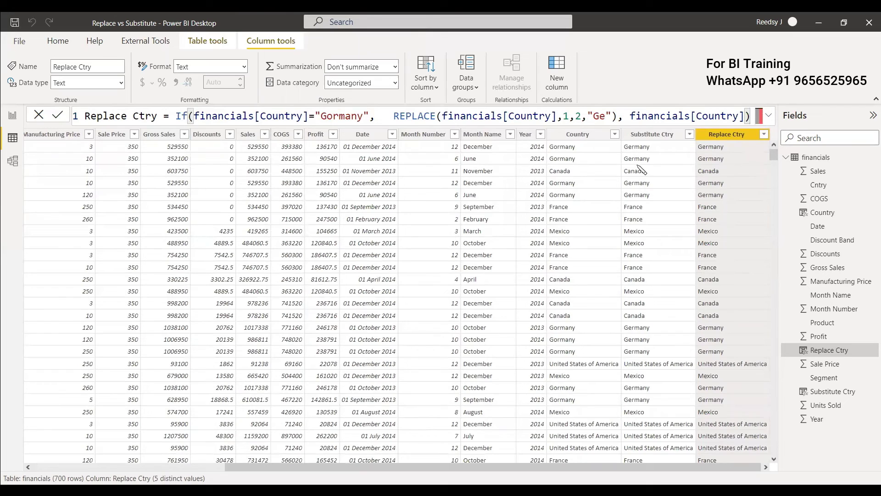
# Change the REPLACE arguments to 2,1,"e" so only Gormany becomes Germany
pyautogui.doubleClick(602, 120)
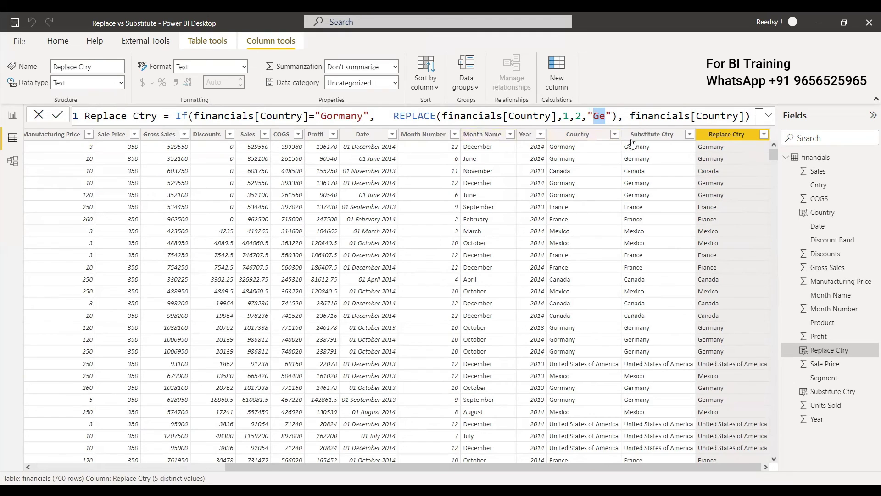
pyautogui.click(601, 115)
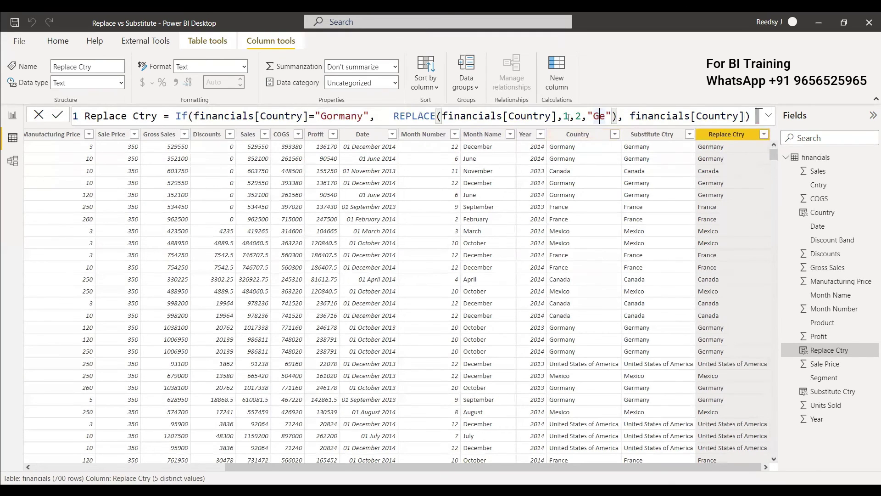
pyautogui.press('Left')
pyautogui.press('Left')
pyautogui.press('Left')
pyautogui.press('Left')
pyautogui.press('Left')
pyautogui.press('BackSpace')
pyautogui.write('1')
pyautogui.press('Right')
pyautogui.press('Right')
pyautogui.press('BackSpace')
pyautogui.write('1')
pyautogui.press('Left')
pyautogui.press('Left')
pyautogui.press('BackSpace')
pyautogui.write('2')
pyautogui.press('Right')
pyautogui.press('Right')
pyautogui.press('Right')
pyautogui.press('Right')
pyautogui.press('Right')
pyautogui.press('BackSpace')
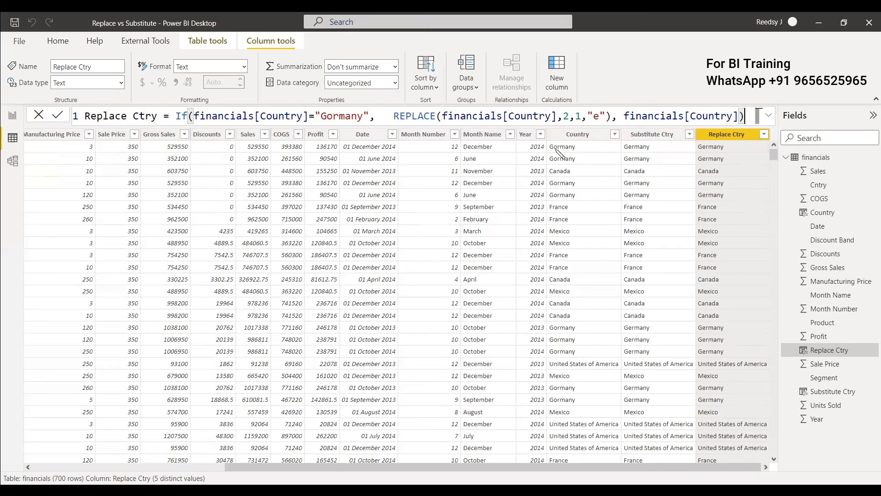
# In Report view, add Replace Ctry and Substitute Ctry from financials to the Page 1 table visual
pyautogui.click(13, 115)
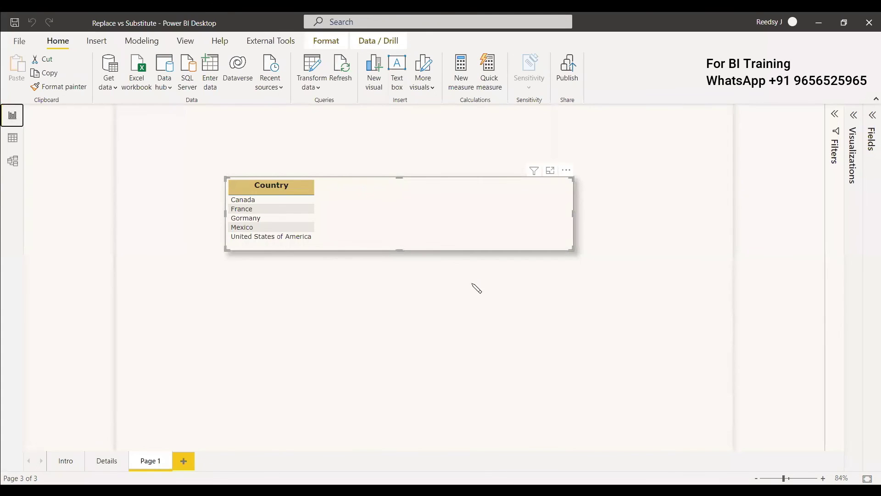
pyautogui.click(871, 138)
pyautogui.click(785, 157)
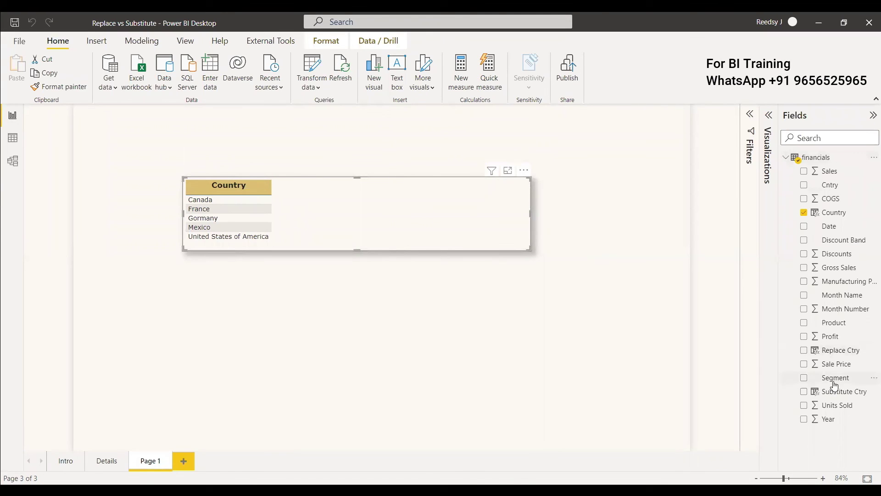
pyautogui.click(803, 350)
pyautogui.click(803, 391)
pyautogui.click(374, 255)
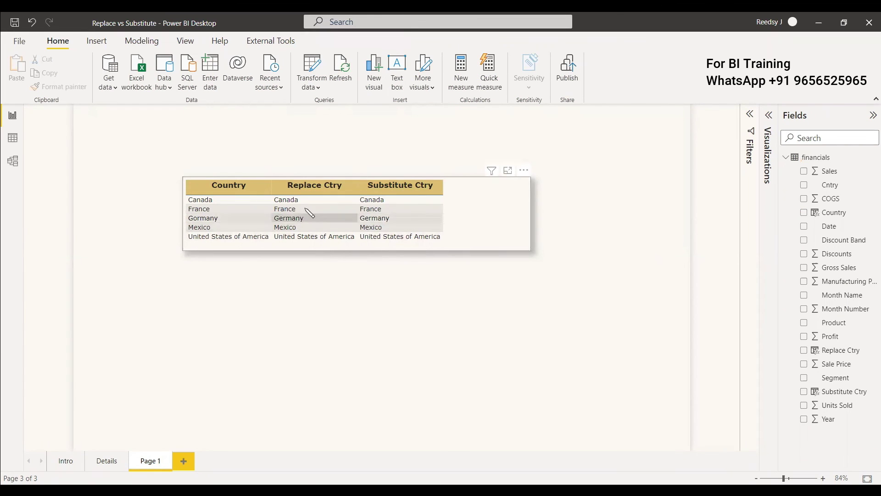